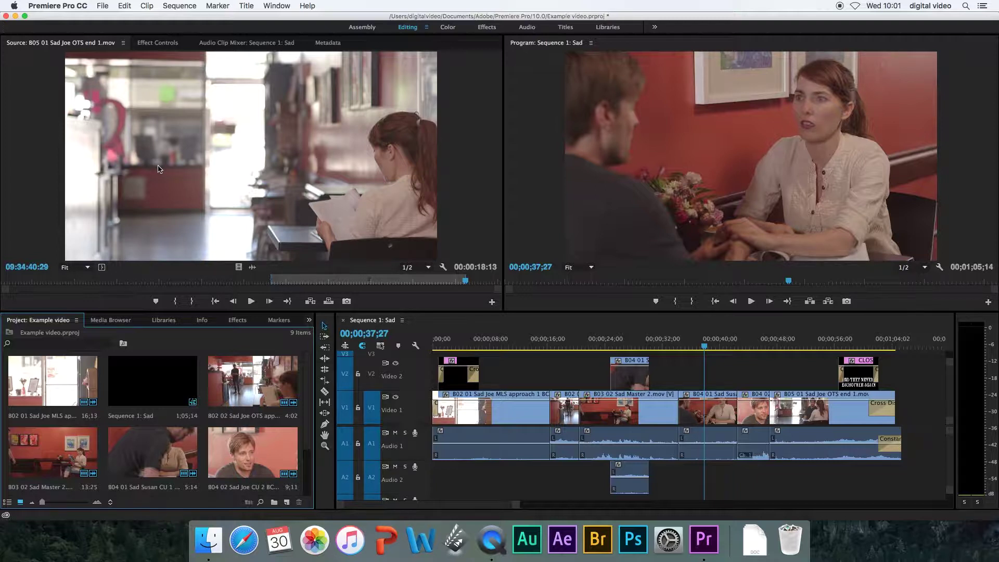
# Open the Export Settings dialog for Sequence 1: Sad from the timeline.
pyautogui.click(460, 319)
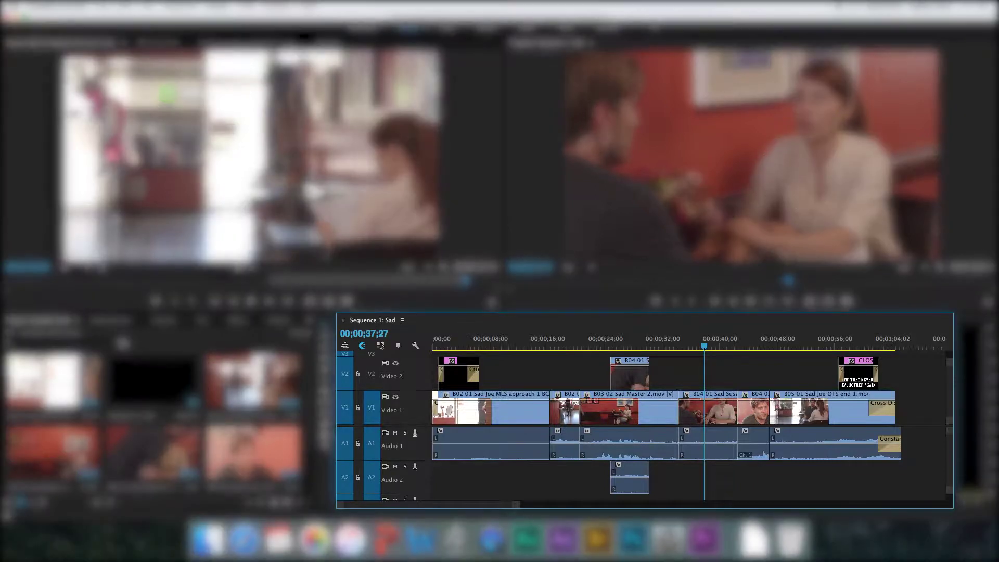
pyautogui.click(104, 5)
pyautogui.moveTo(156, 263)
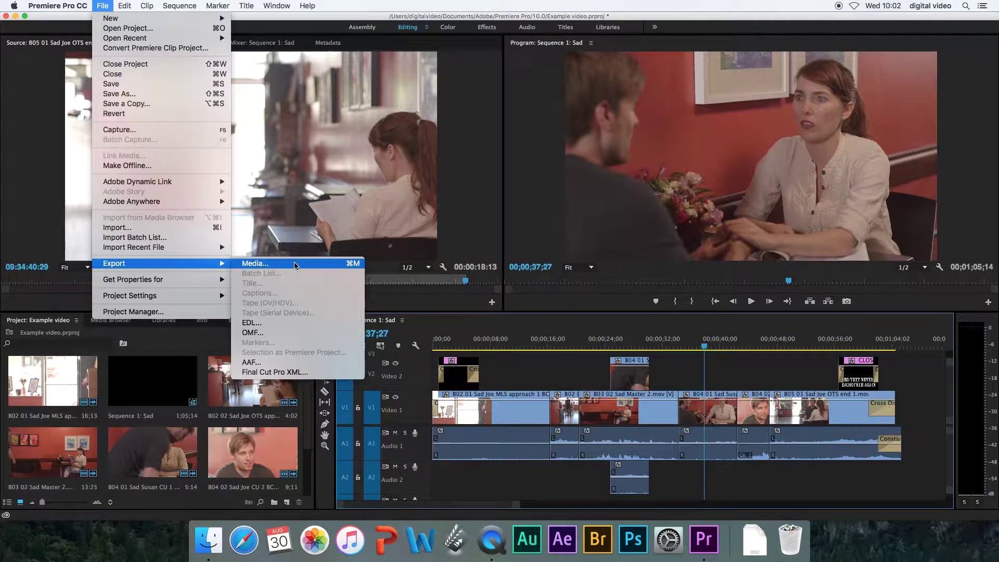
pyautogui.click(297, 264)
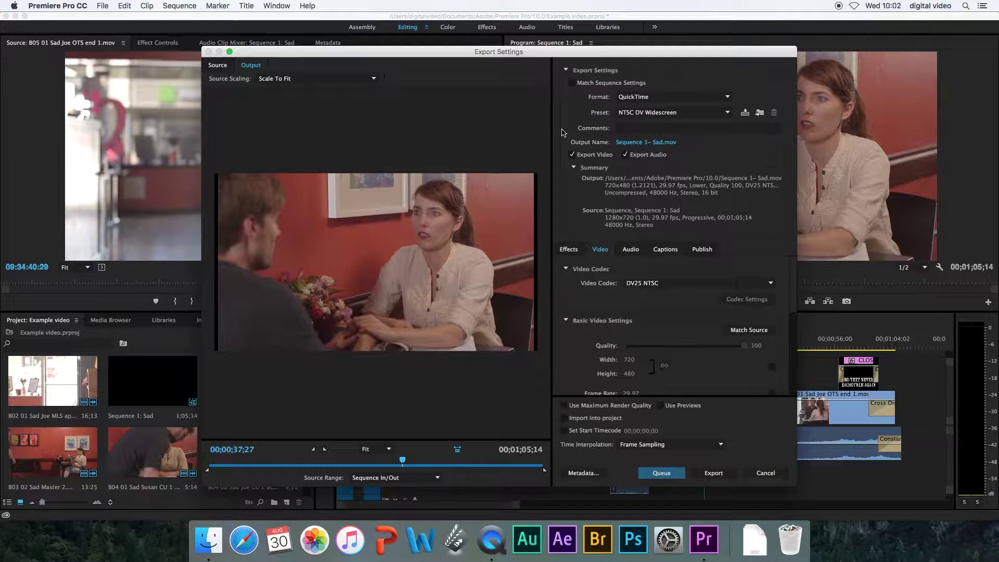
# Set the export format to H.264 with the YouTube 1080p HD preset.
pyautogui.click(672, 98)
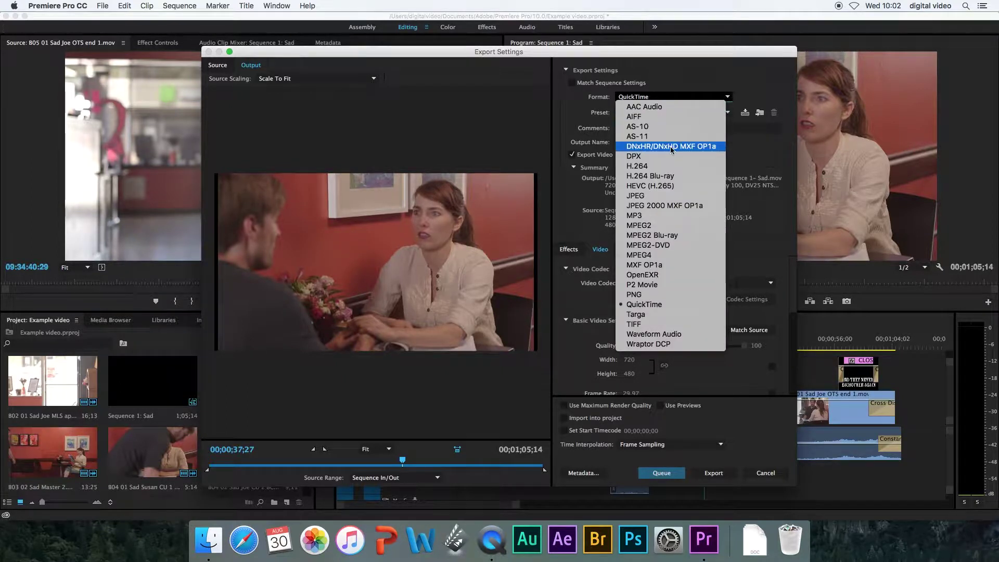
pyautogui.click(667, 167)
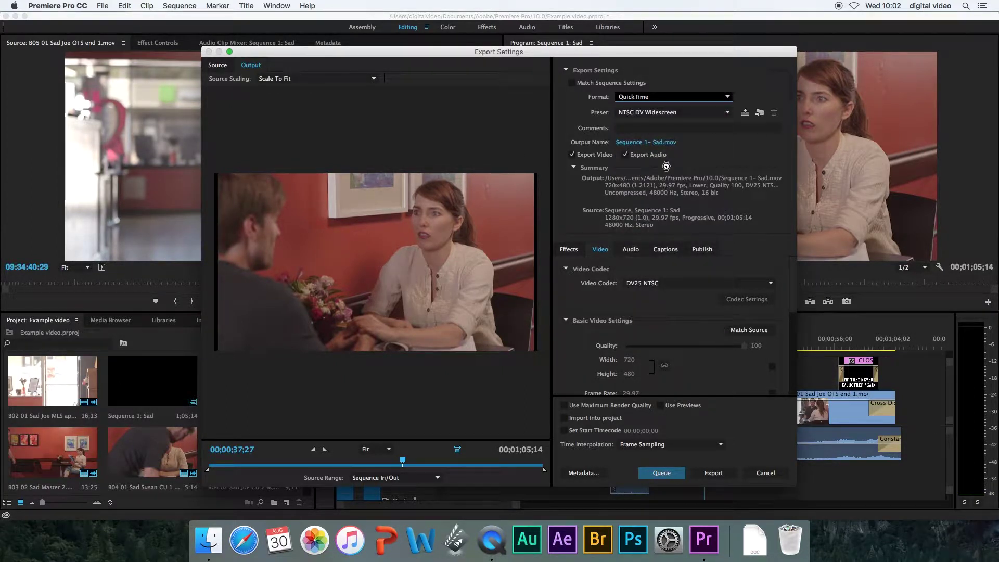
pyautogui.click(673, 114)
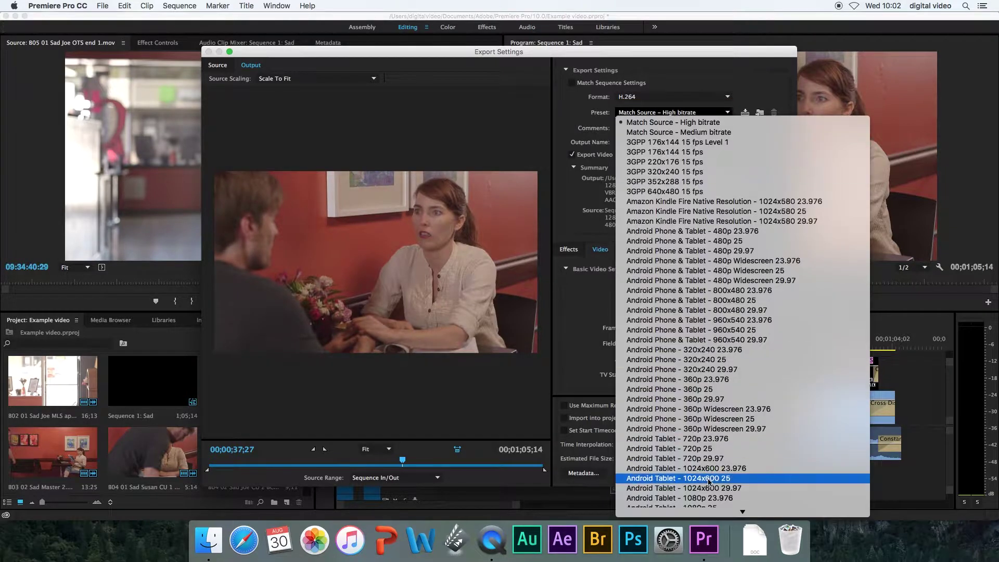
pyautogui.scroll(-5, 708, 484)
pyautogui.scroll(-5, 706, 489)
pyautogui.scroll(-5, 704, 494)
pyautogui.scroll(-5, 702, 502)
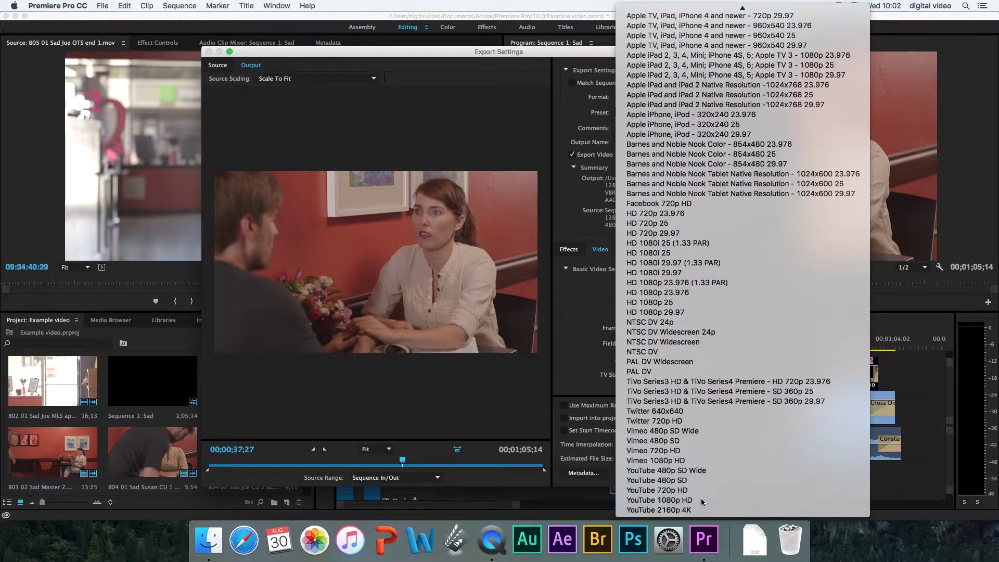
pyautogui.click(702, 500)
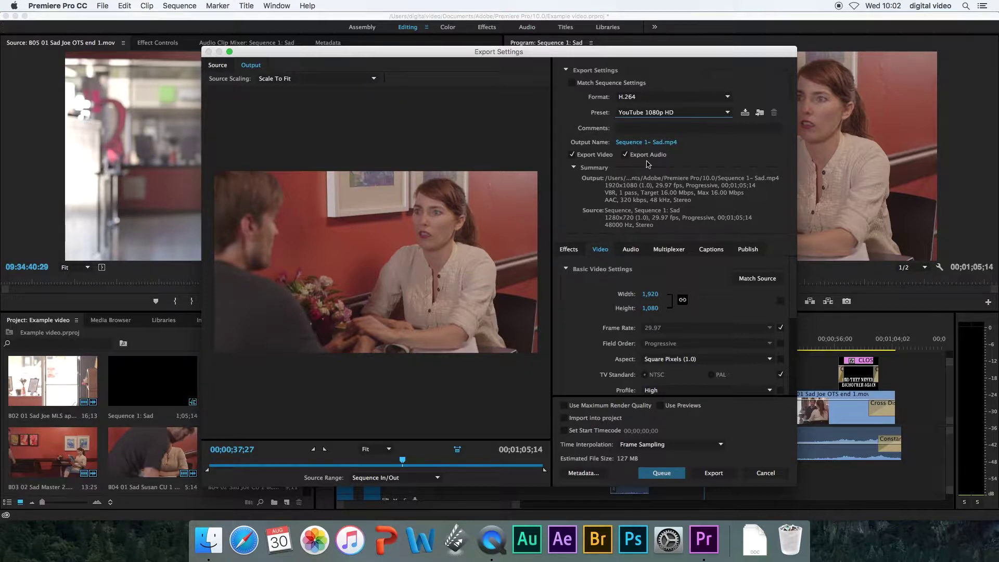
pyautogui.click(654, 143)
pyautogui.write('Final Film- Sad')
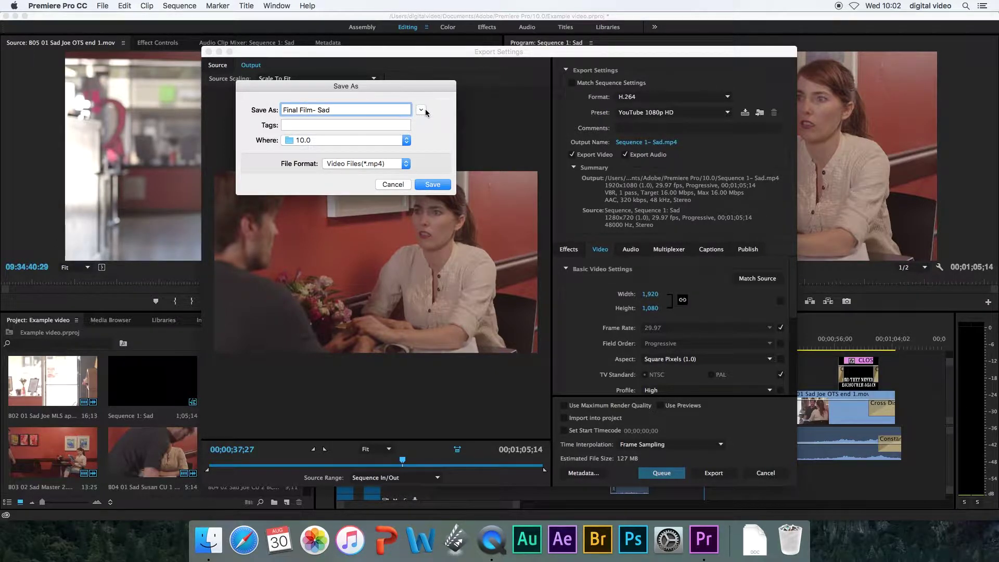
# Save the output as 'Final Film- Sad' on the Desktop and start the export.
pyautogui.click(426, 111)
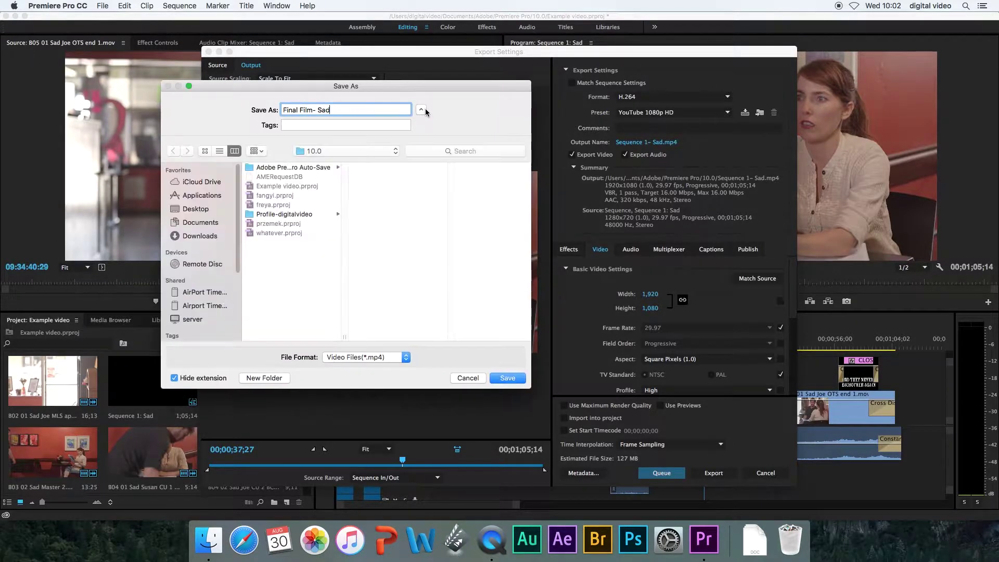
pyautogui.click(206, 211)
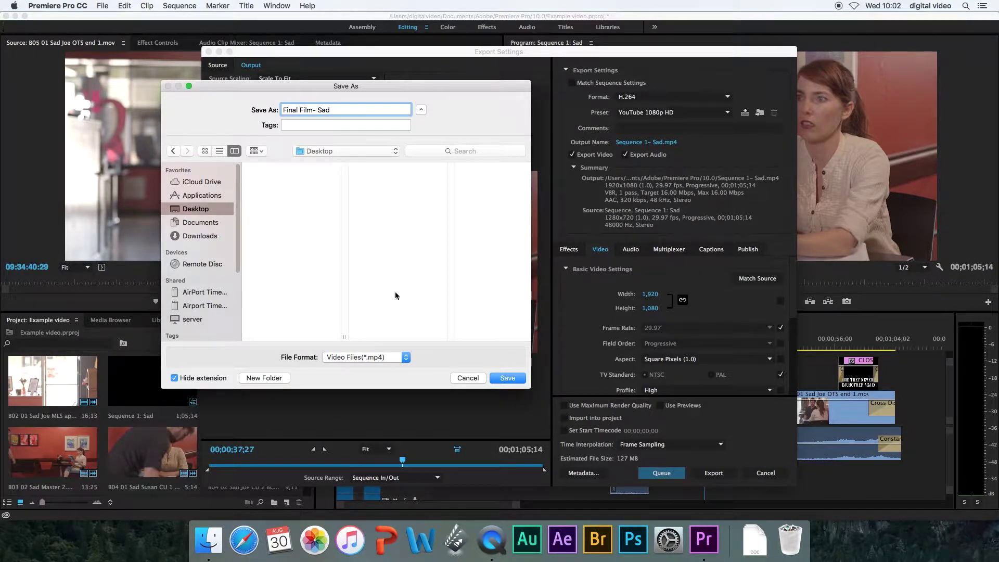
pyautogui.click(507, 379)
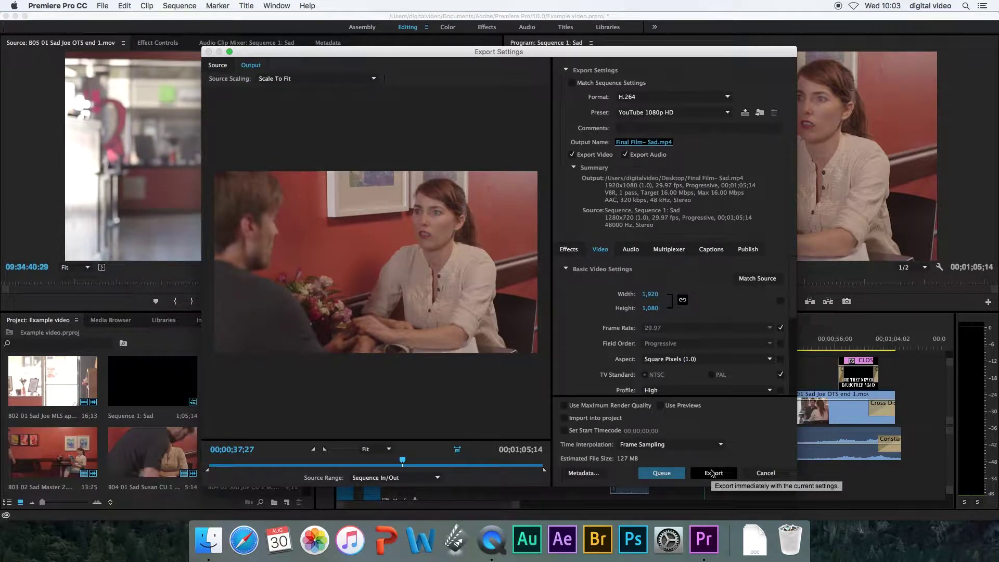
pyautogui.click(712, 474)
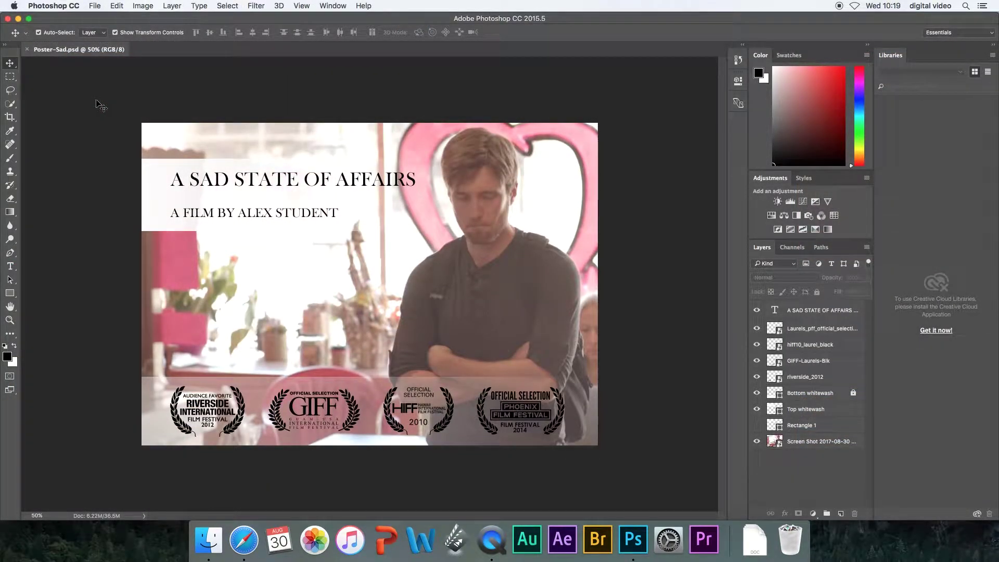
# Save a JPEG copy of the poster, Poster-Sad.jpg, to the Desktop.
pyautogui.click(94, 5)
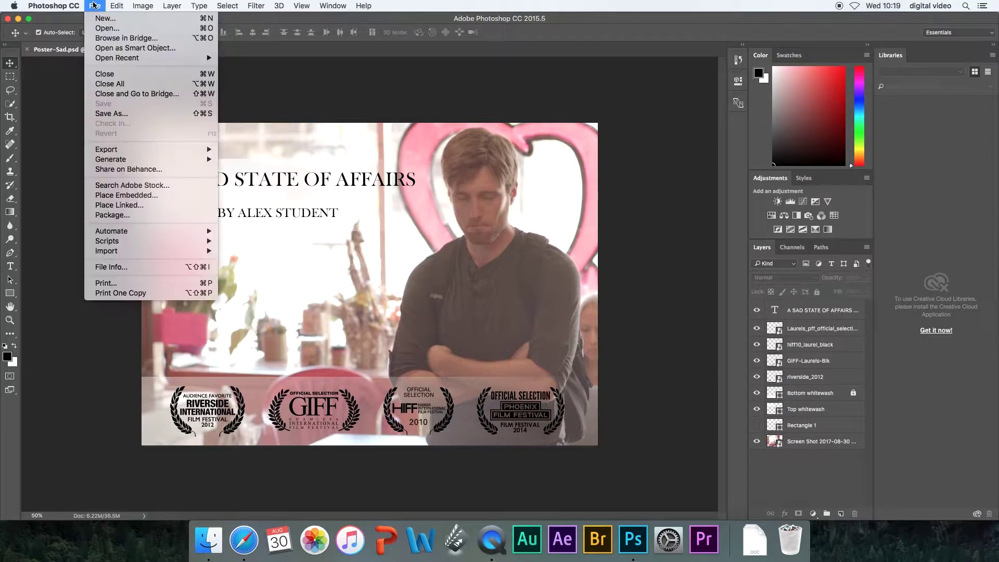
pyautogui.click(137, 116)
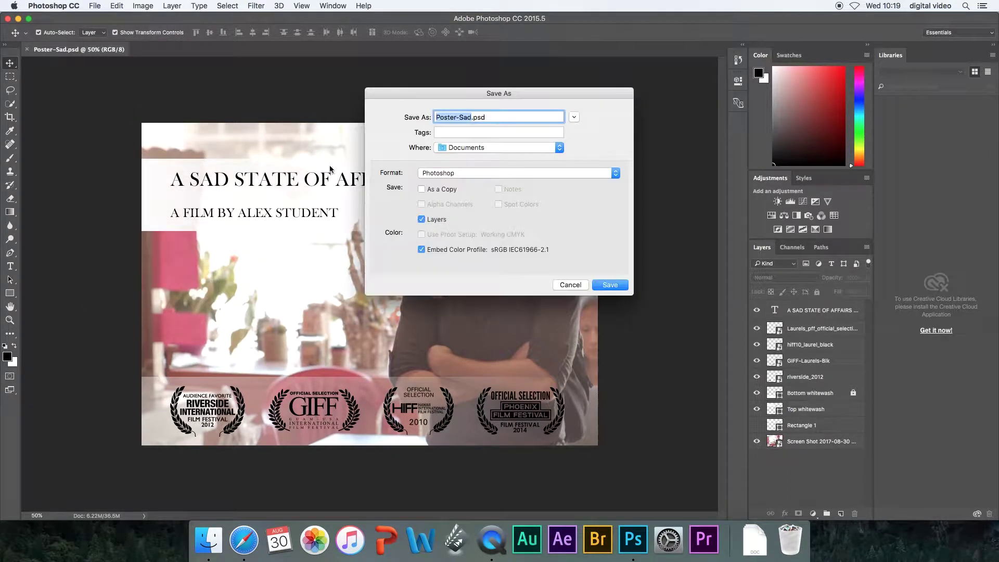
pyautogui.click(448, 177)
pyautogui.click(447, 217)
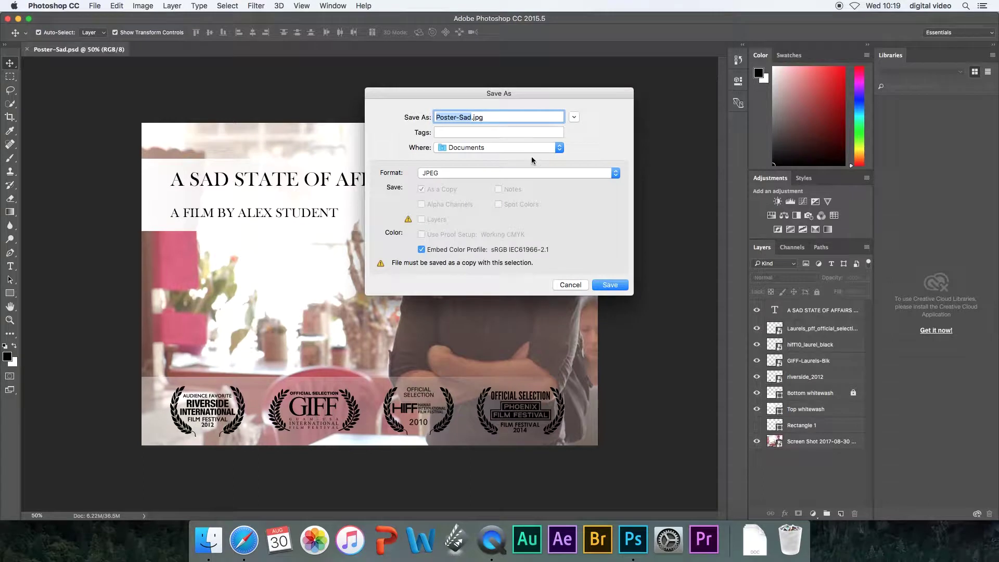
pyautogui.click(534, 148)
pyautogui.click(495, 210)
pyautogui.press('Return')
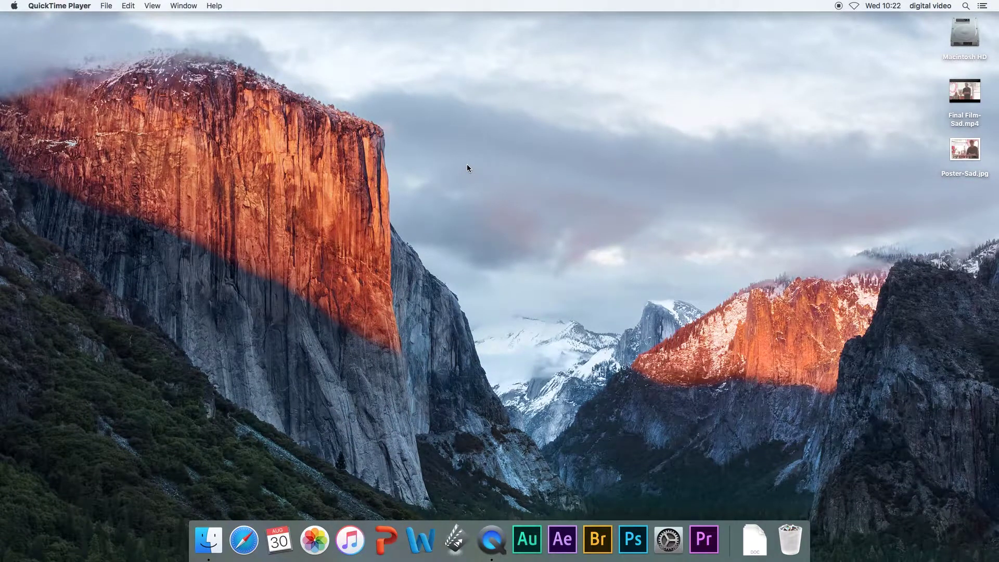
# Play the exported film in QuickTime Player to check it.
pyautogui.doubleClick(957, 102)
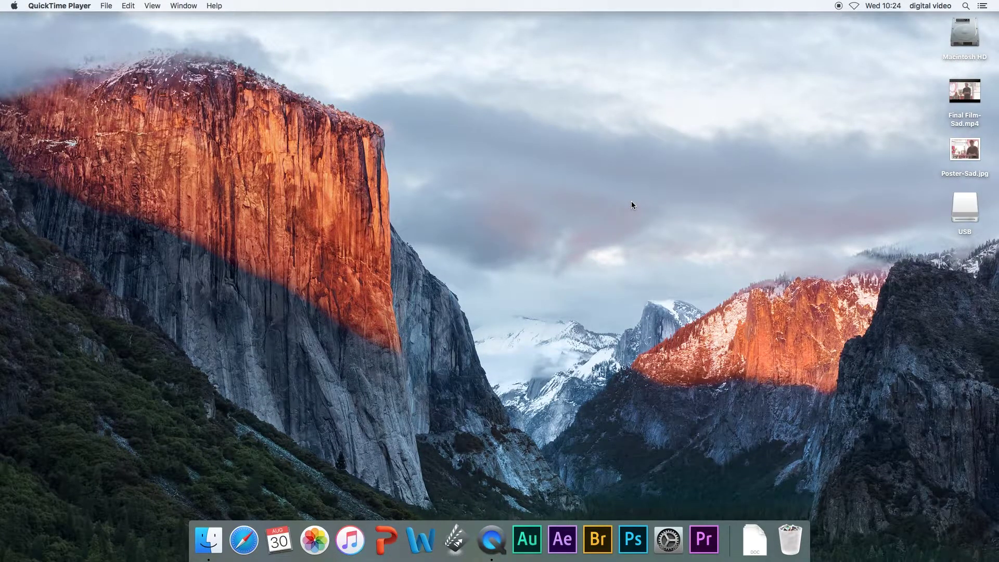
# Create and open an 'Alex Student' folder on the USB drive.
pyautogui.doubleClick(962, 212)
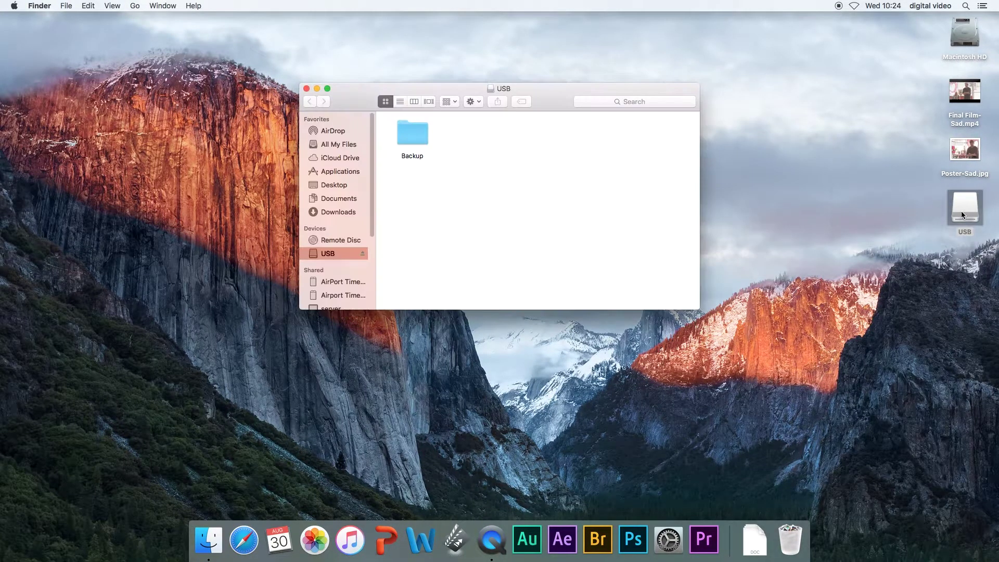
pyautogui.click(480, 102)
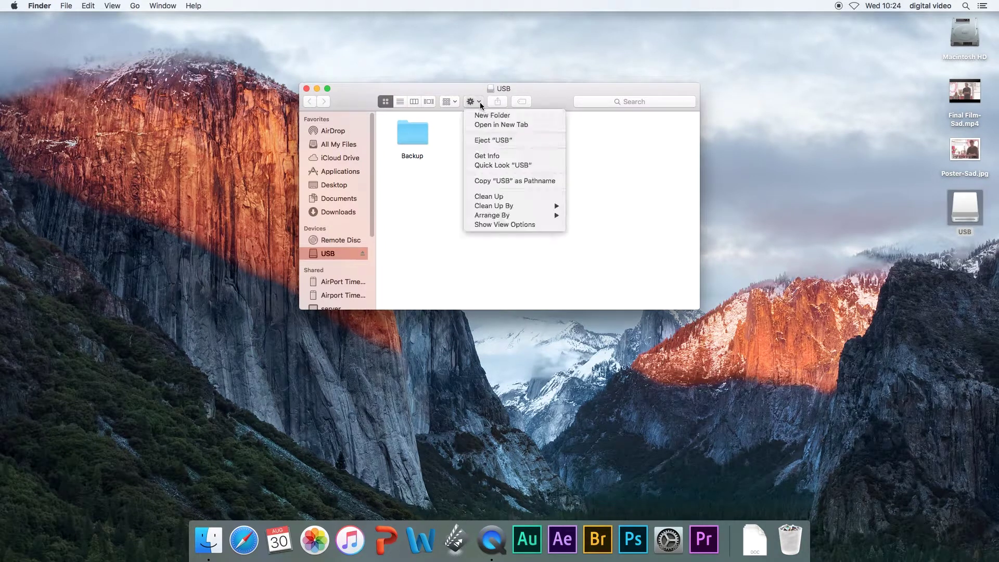
pyautogui.click(481, 116)
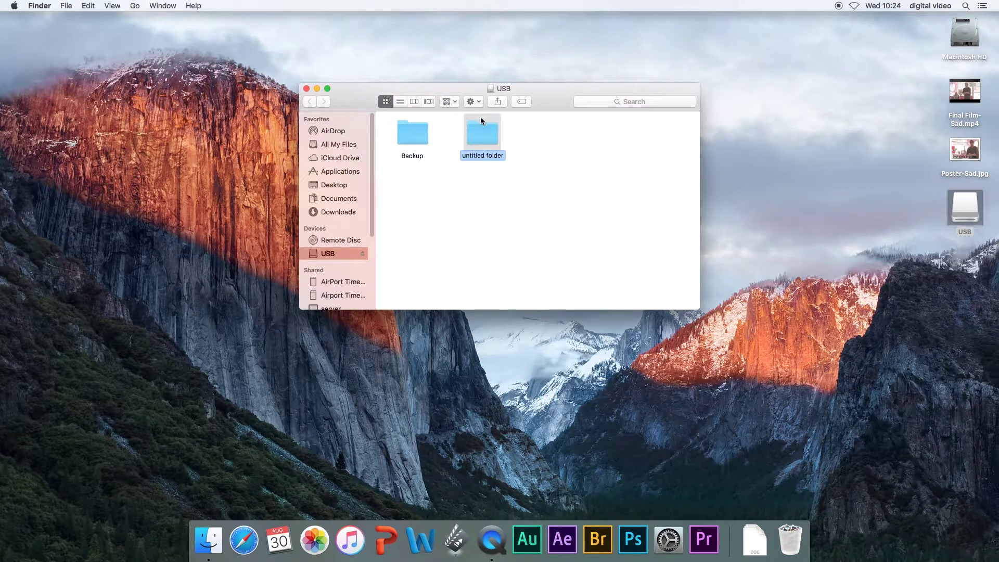
pyautogui.write('Alex Student')
pyautogui.doubleClick(487, 144)
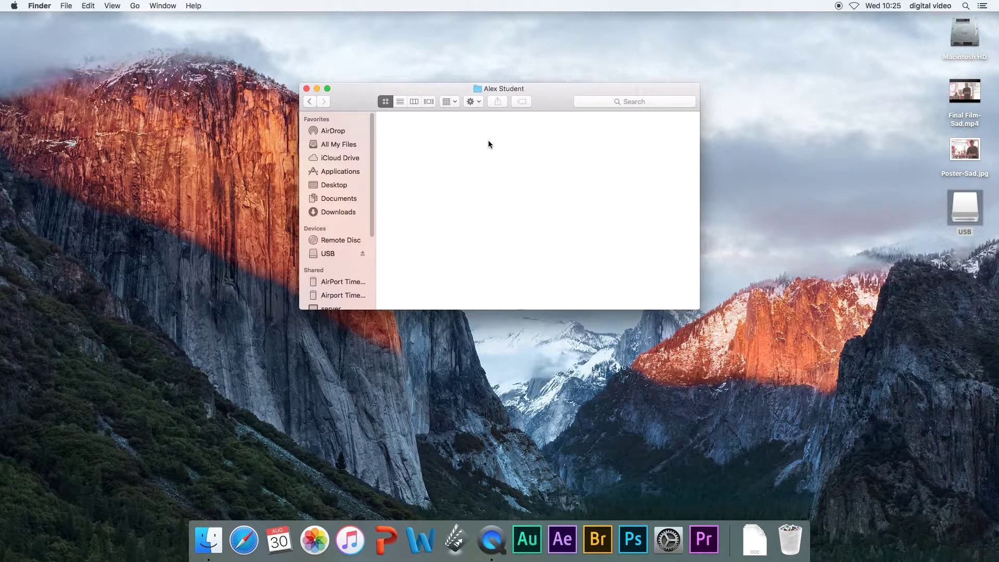
# Copy the final film and poster into it, then eject the USB drive.
pyautogui.click(931, 151)
pyautogui.moveTo(913, 86)
pyautogui.mouseDown()
pyautogui.moveTo(994, 163)
pyautogui.moveTo(502, 211)
pyautogui.mouseUp()
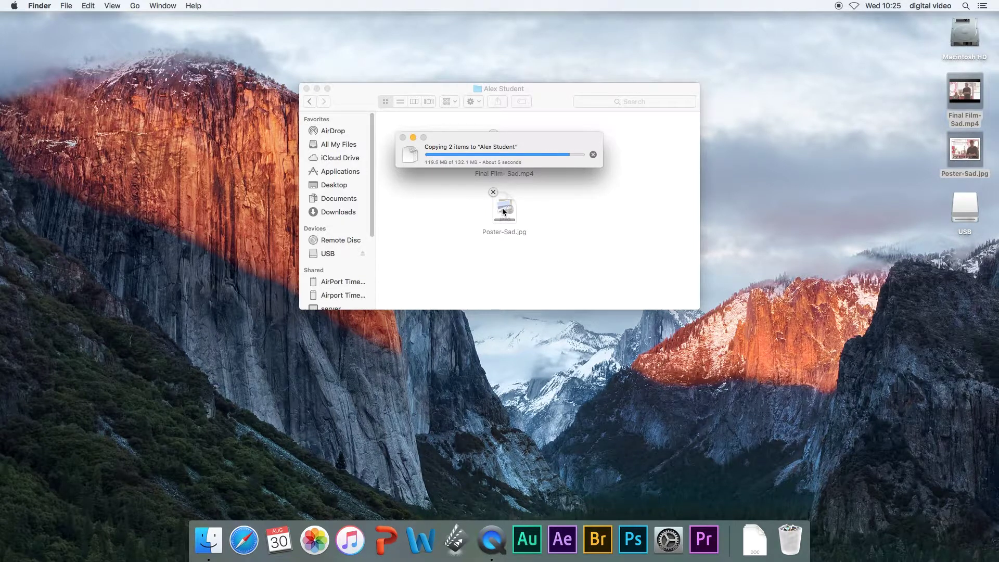
pyautogui.moveTo(982, 215); pyautogui.dragTo(868, 370)
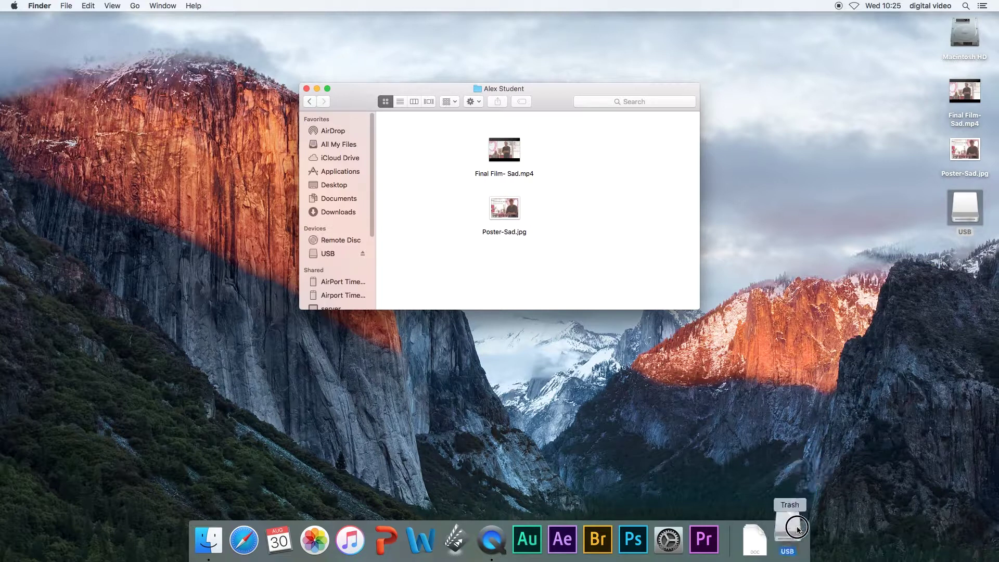
pyautogui.moveTo(868, 371); pyautogui.dragTo(795, 538)
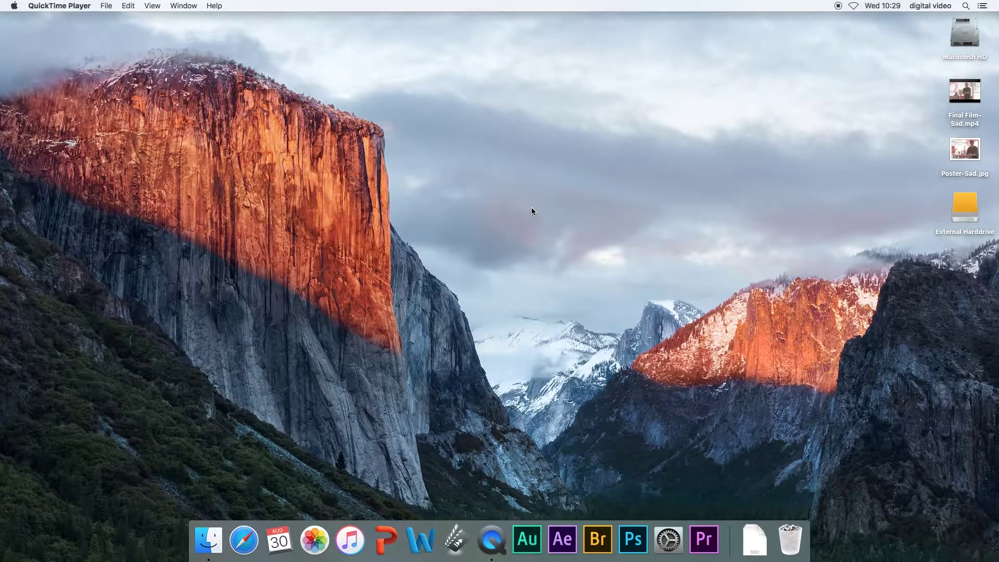
# Create an 'Alex Student' folder on the External Harddrive.
pyautogui.doubleClick(975, 217)
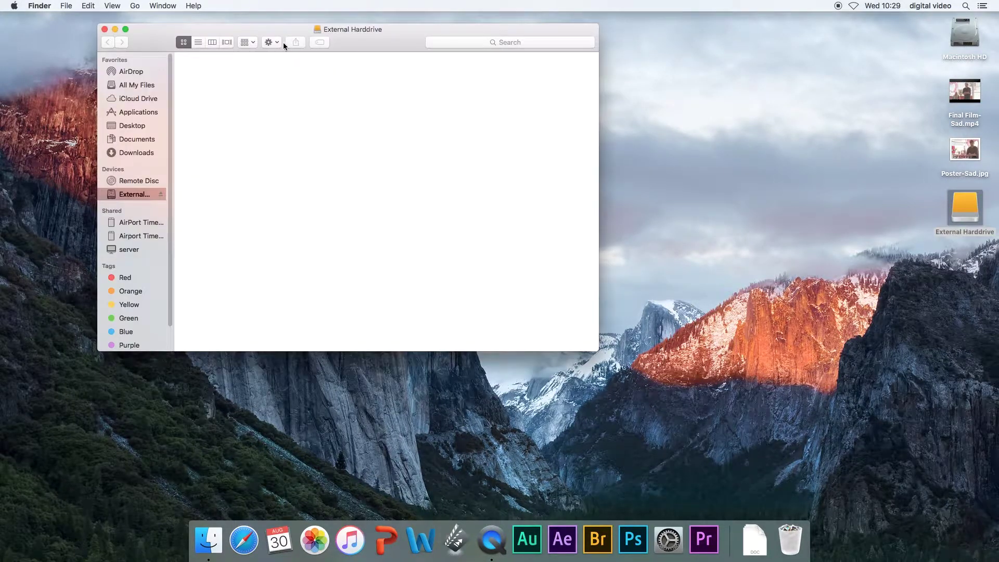
pyautogui.click(279, 43)
pyautogui.click(280, 56)
pyautogui.write('A')
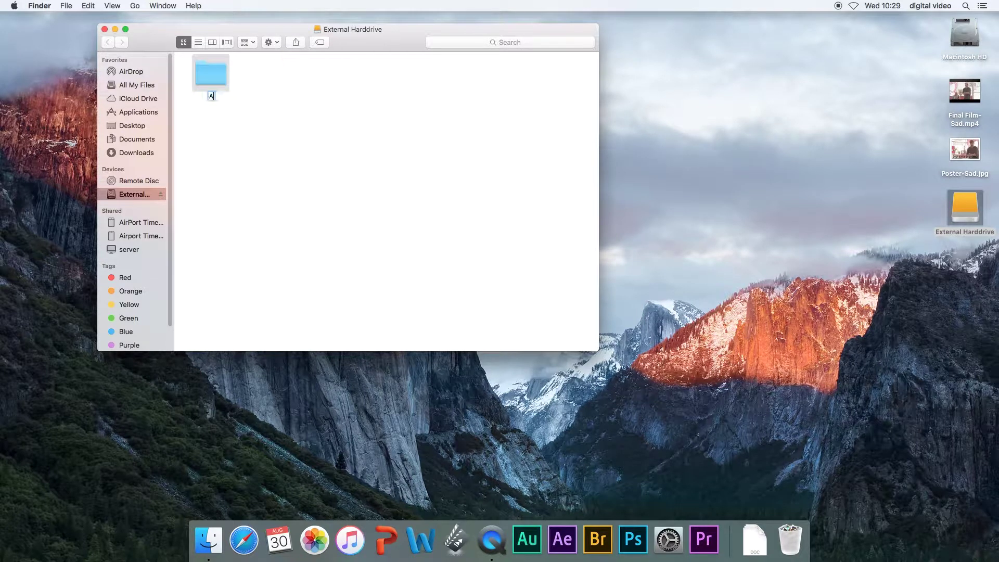
pyautogui.write('lex Student')
# Copy the film and poster into Alex Student, then eject the drive.
pyautogui.doubleClick(216, 78)
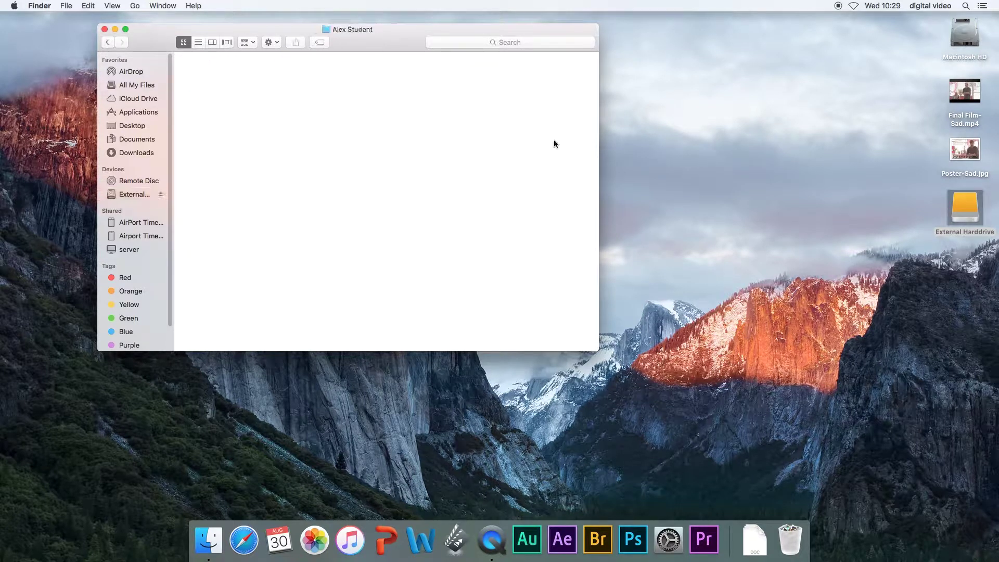
pyautogui.moveTo(894, 80)
pyautogui.mouseDown()
pyautogui.moveTo(989, 159)
pyautogui.moveTo(492, 116)
pyautogui.moveTo(367, 171)
pyautogui.mouseUp()
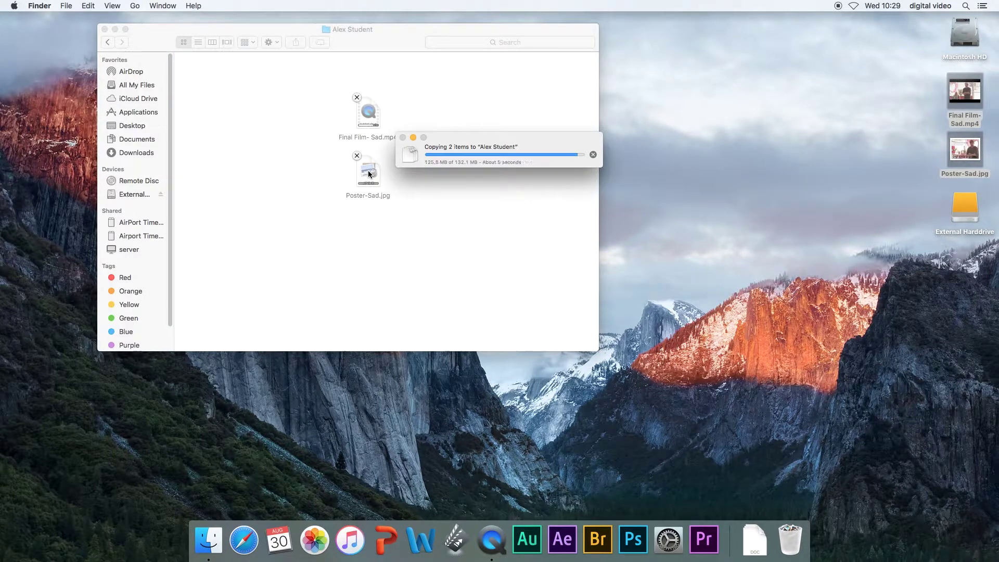
pyautogui.moveTo(972, 212); pyautogui.dragTo(792, 540)
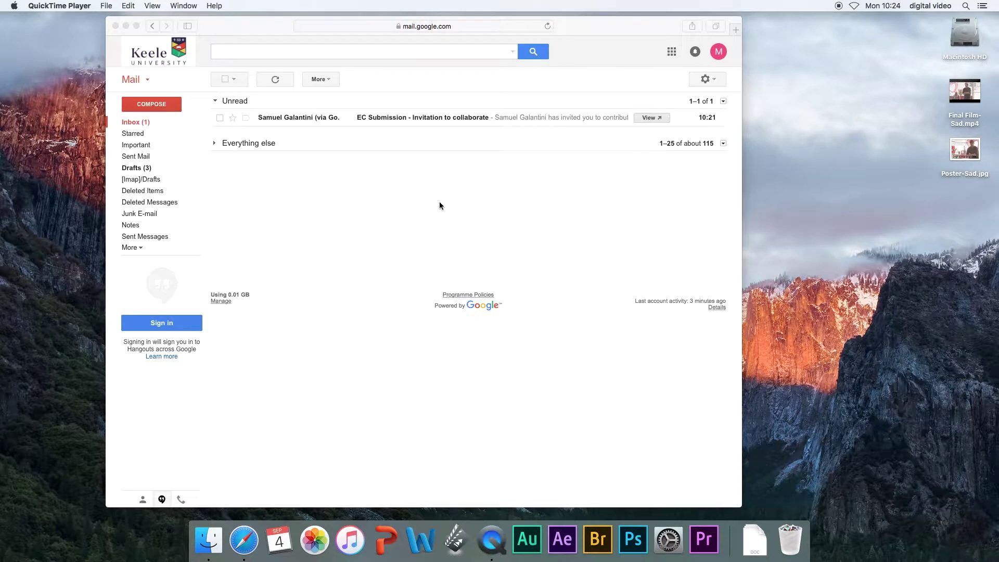
# Open the EC Submission invitation email and its shared Google Drive folder.
pyautogui.click(404, 117)
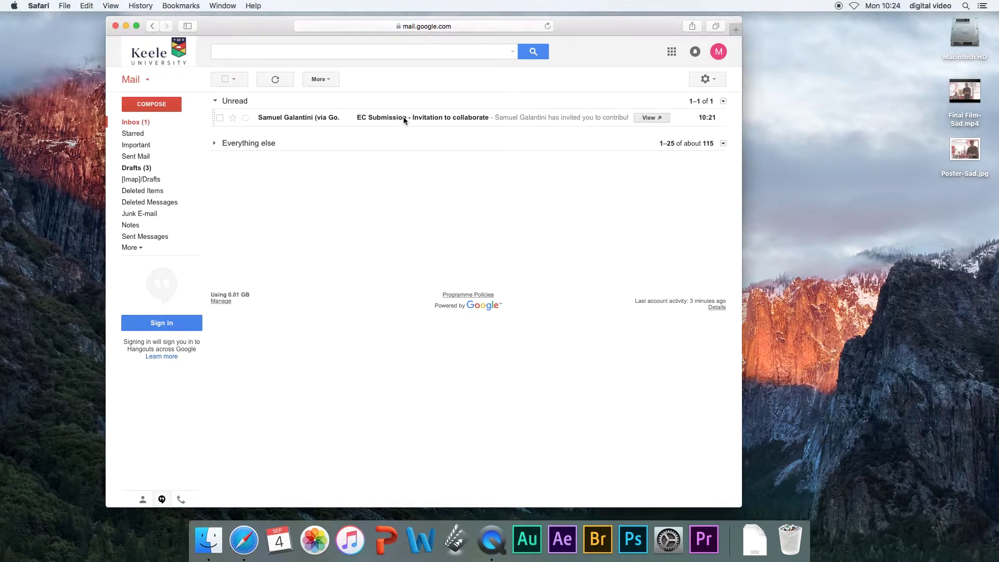
pyautogui.click(386, 116)
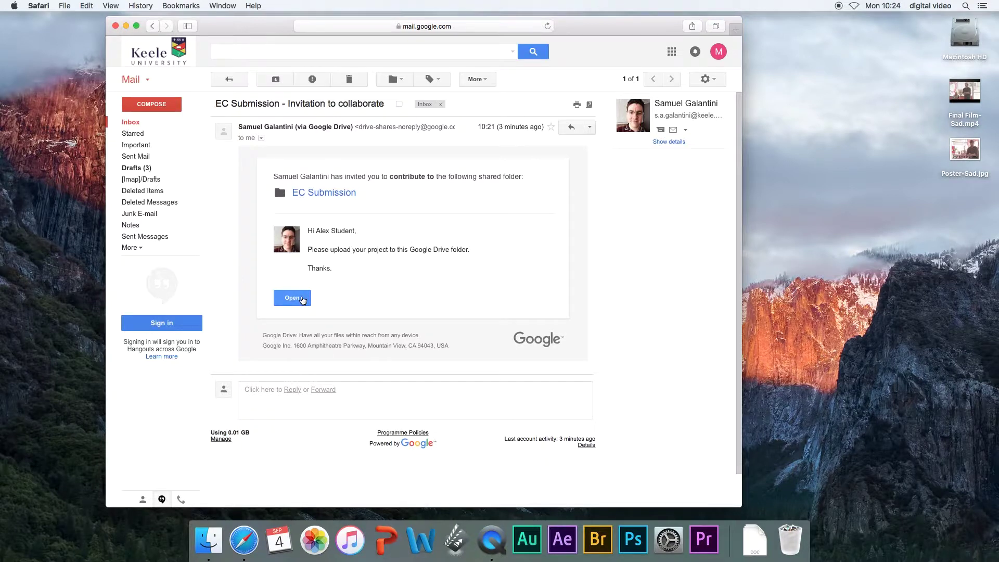
pyautogui.click(302, 300)
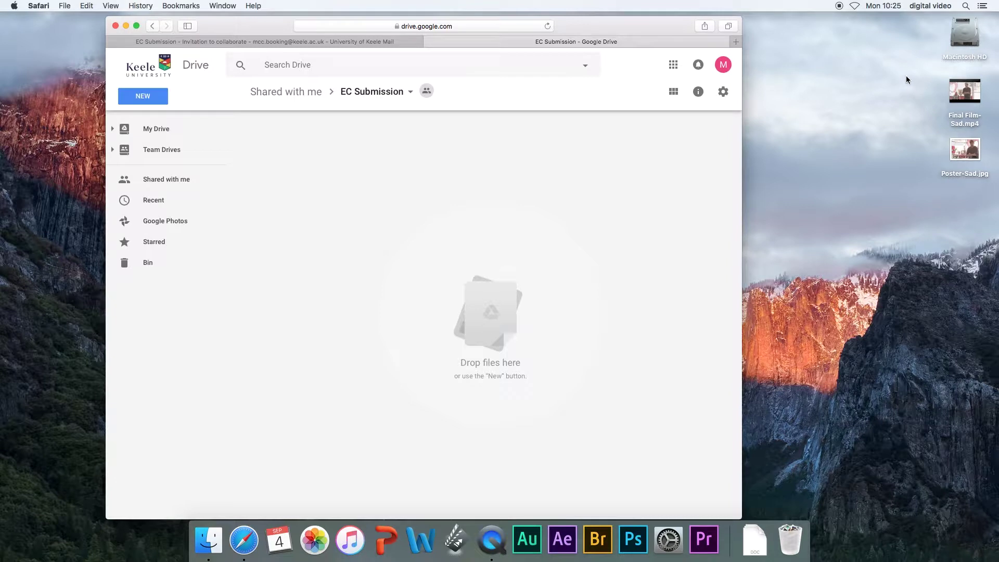
# Drag Final Film- Sad.mp4 and Poster-Sad.jpg into the EC Submission Drive folder.
pyautogui.moveTo(907, 80)
pyautogui.mouseDown()
pyautogui.moveTo(974, 165)
pyautogui.moveTo(514, 259)
pyautogui.mouseUp()
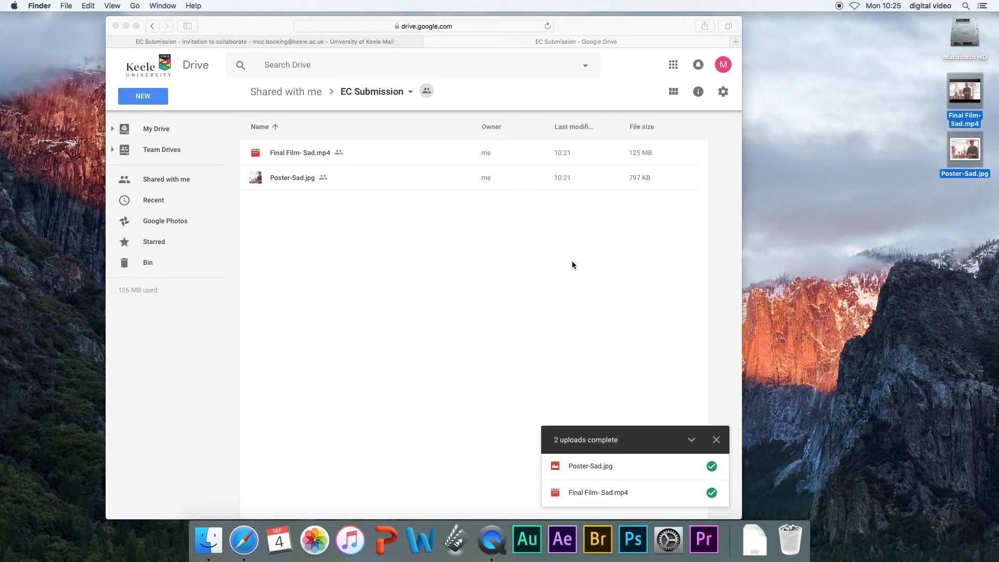
pyautogui.click(730, 68)
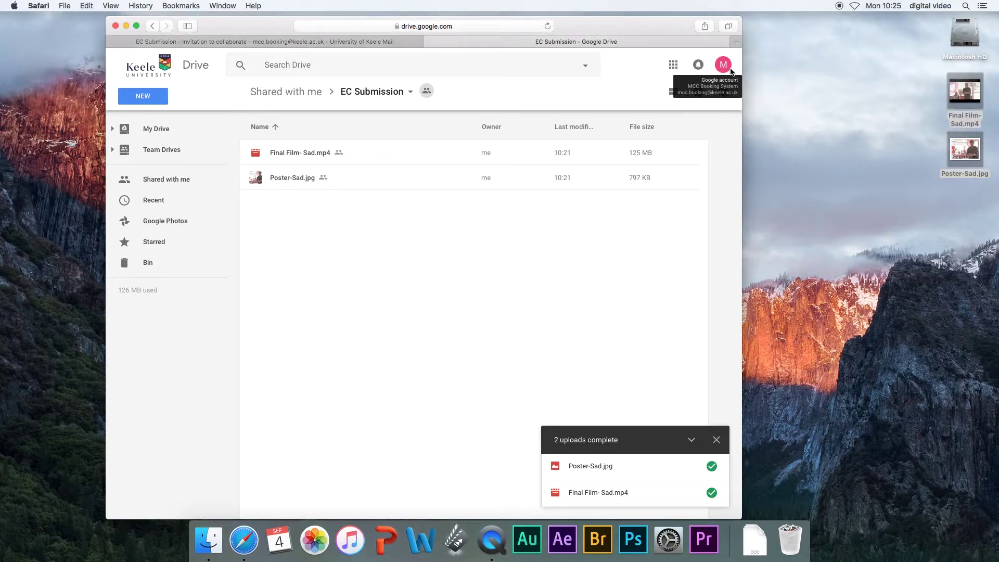